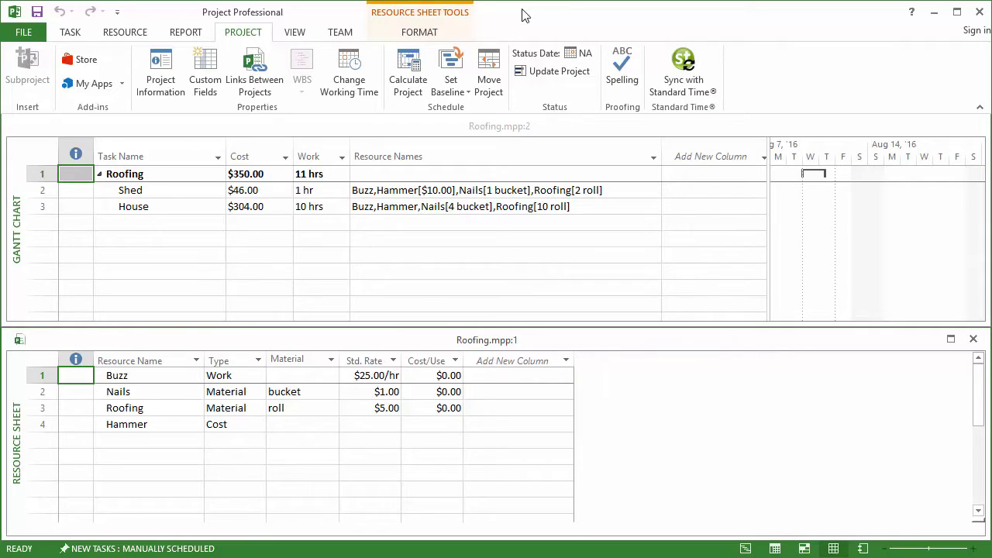
Review the Shed and House tasks and the Nails, Roofing and Hammer resources in the Roofing project.
left_click(77, 193)
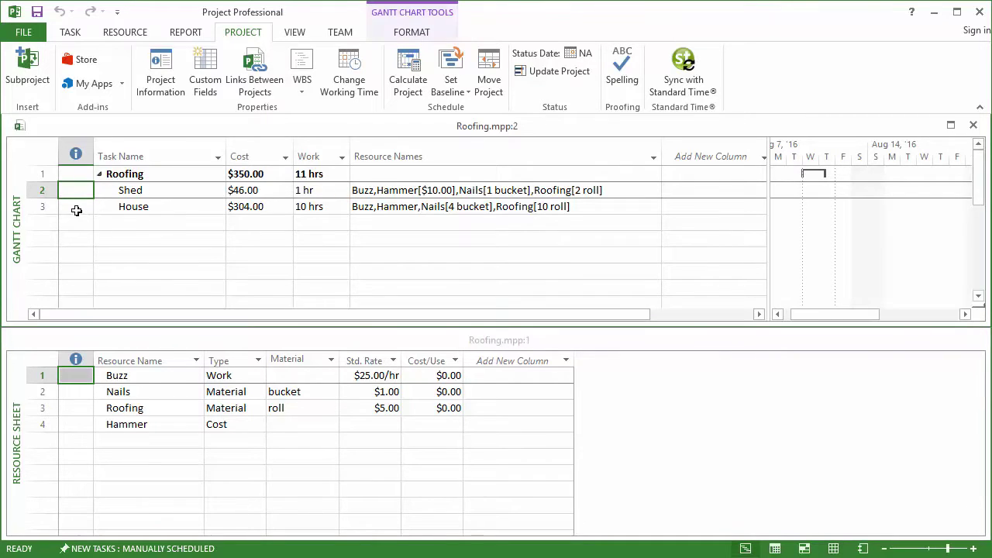
left_click(76, 208)
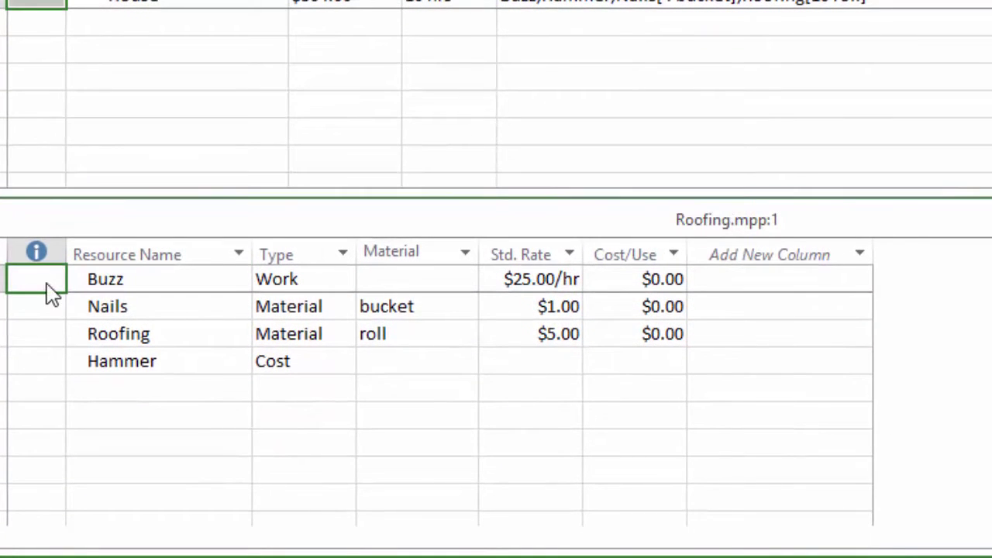
left_click(37, 308)
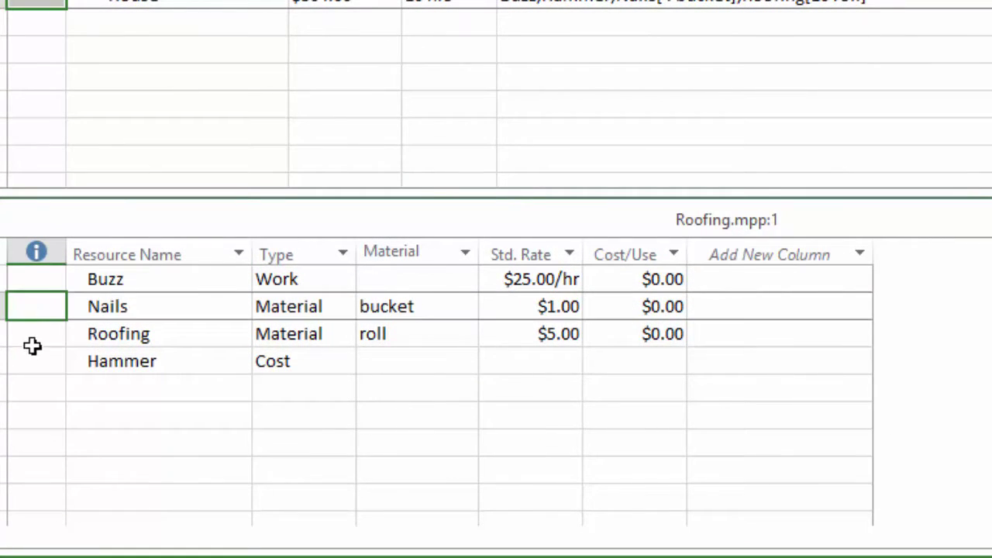
left_click(32, 344)
left_click(38, 366)
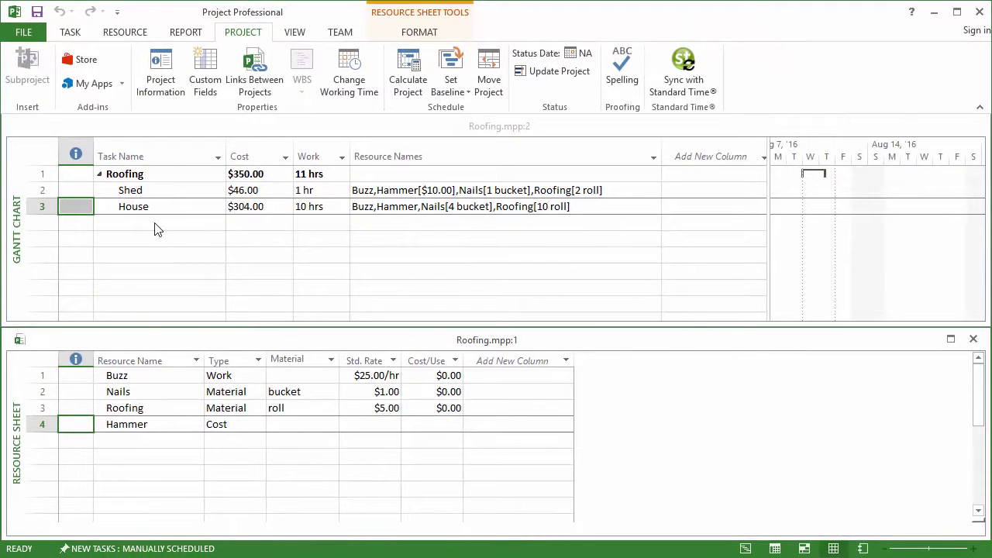
left_click(155, 230)
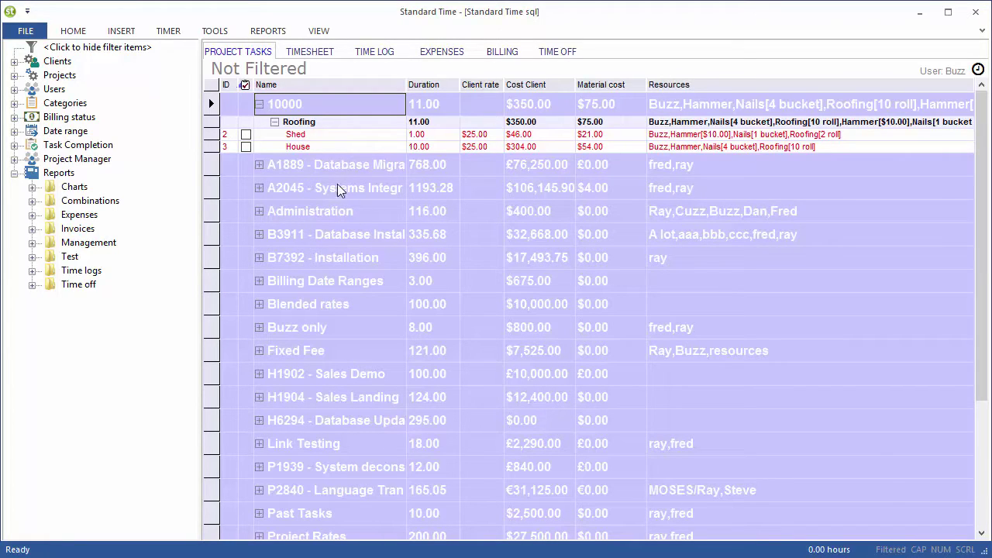
In Standard Time, set the Roofing quantity to 3 in the Shed task's materials and costs, and save the task.
double_click(332, 136)
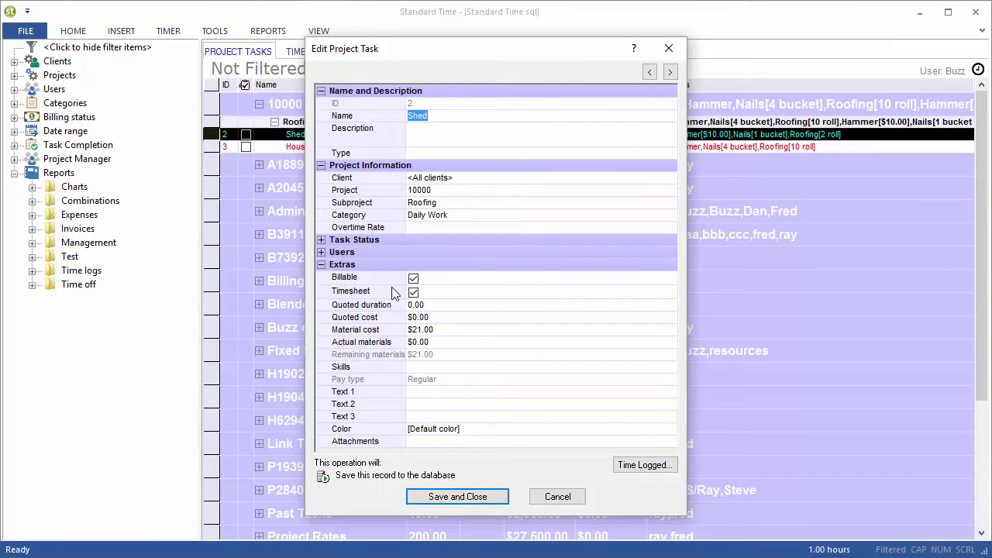
left_click(460, 333)
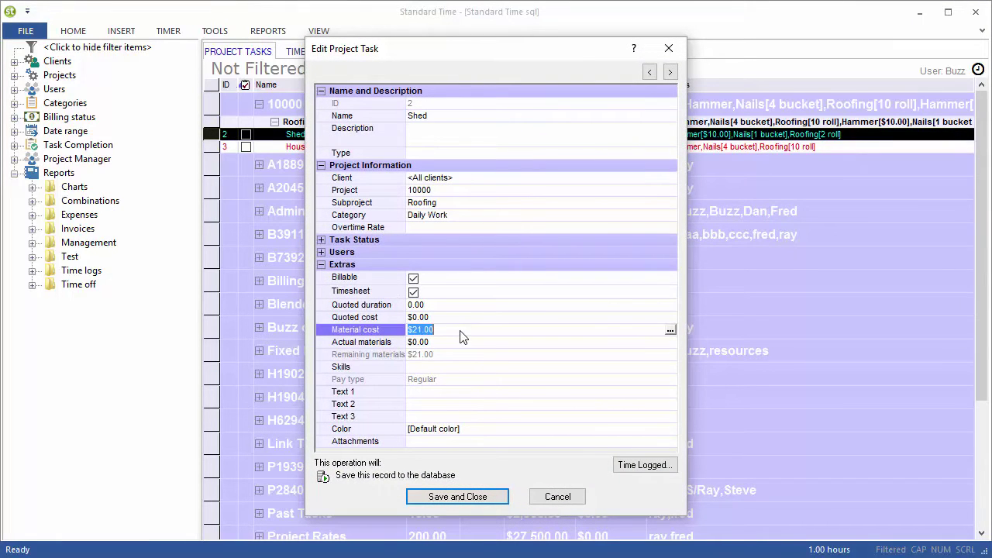
left_click(668, 331)
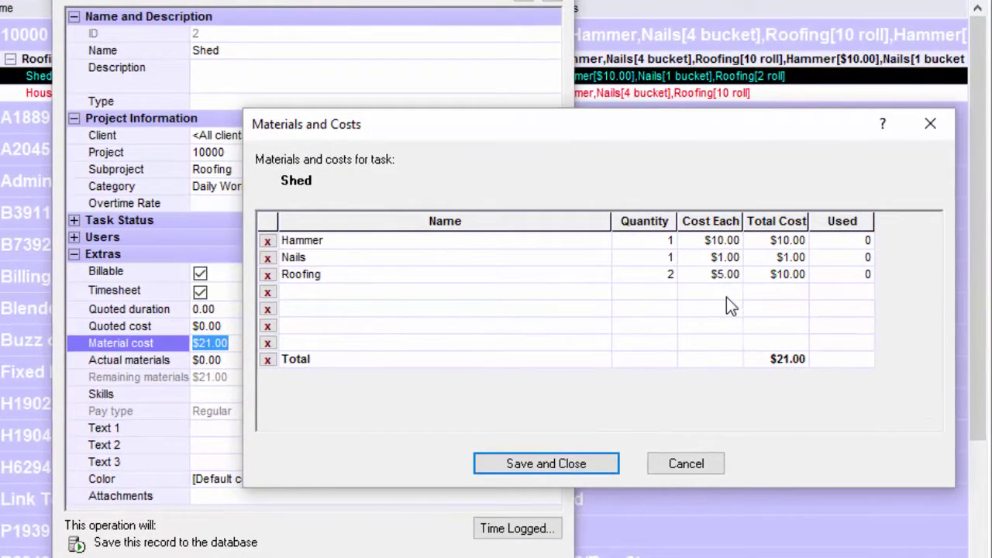
left_click(655, 274)
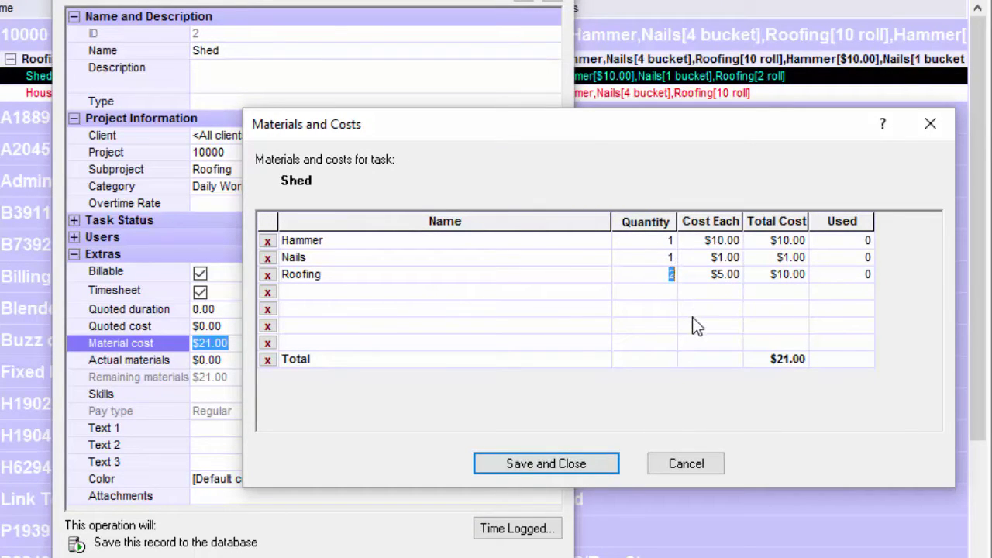
type("3")
key("Tab")
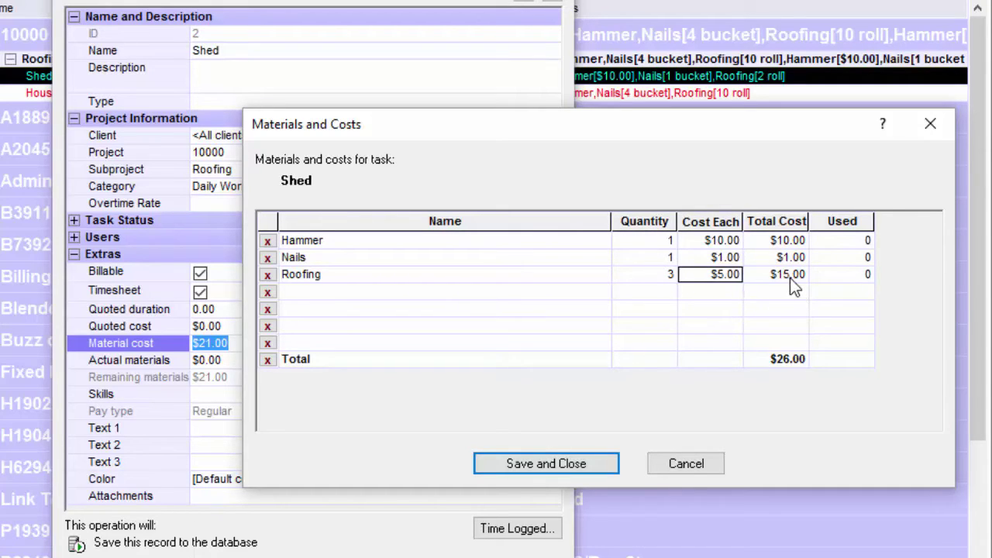
left_click(608, 461)
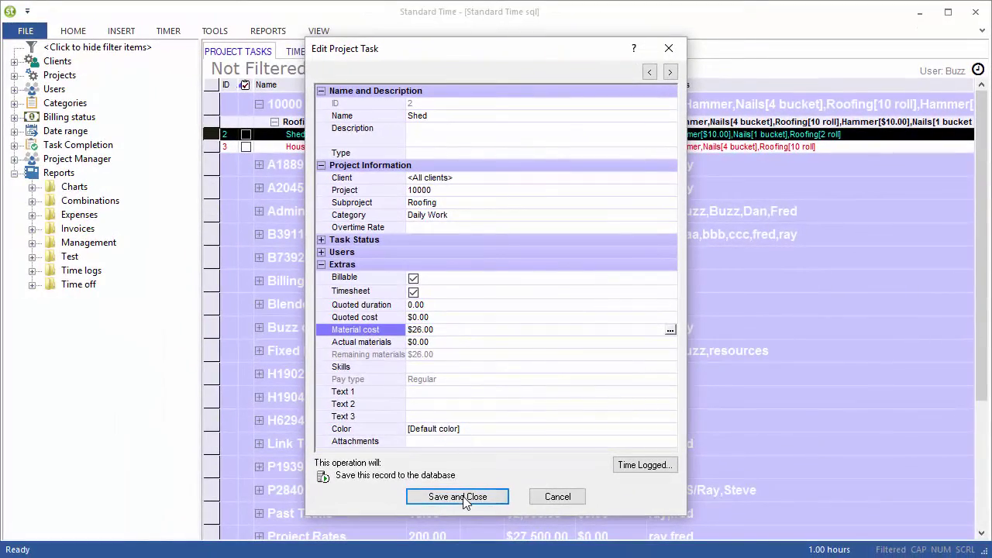
left_click(458, 497)
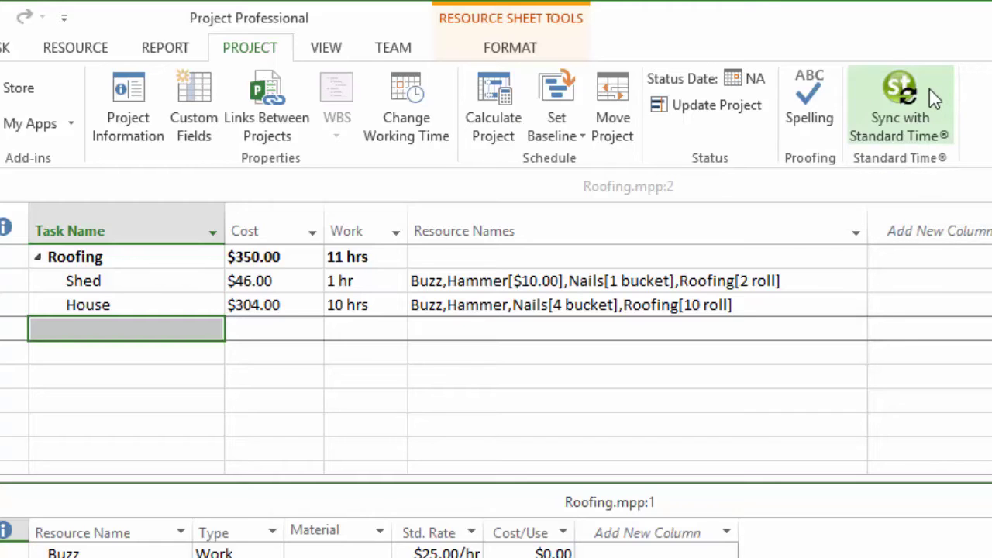
Sync the Roofing project from Microsoft Project with Standard Time, and open the weekly timesheet in Standard Time.
left_click(931, 91)
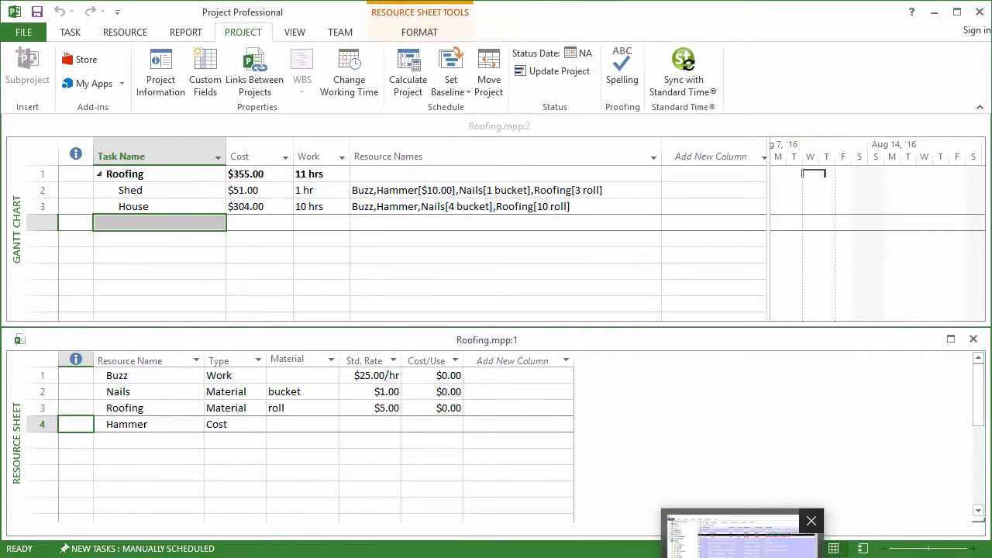
left_click(741, 535)
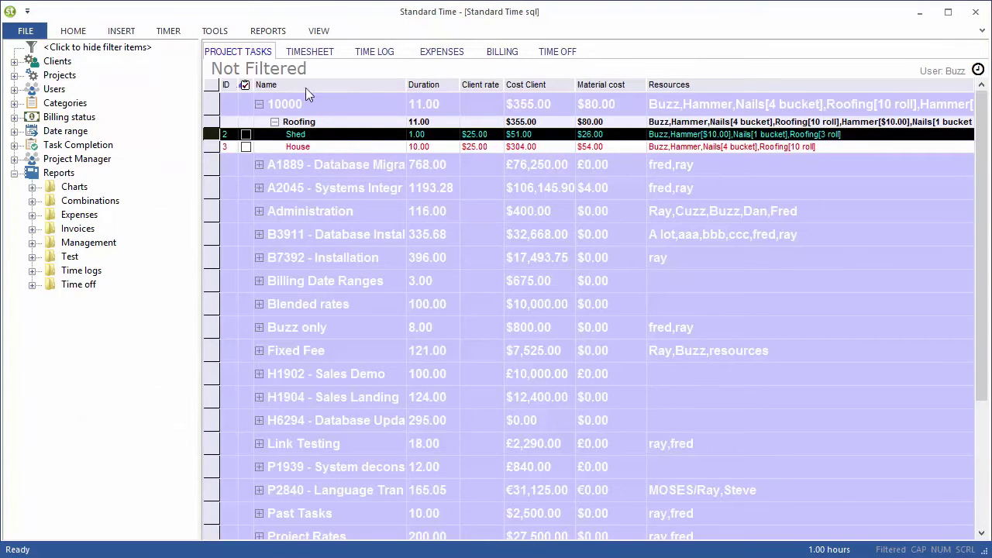
left_click(312, 52)
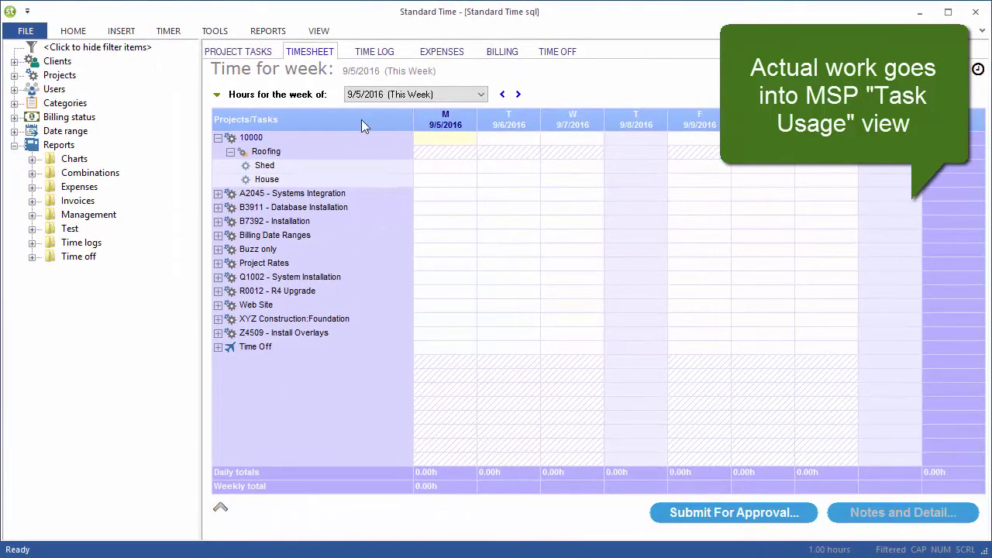
Add Aluminum with quantity 1 at $20.00 each to the House task's materials and costs, and save the task.
left_click(243, 54)
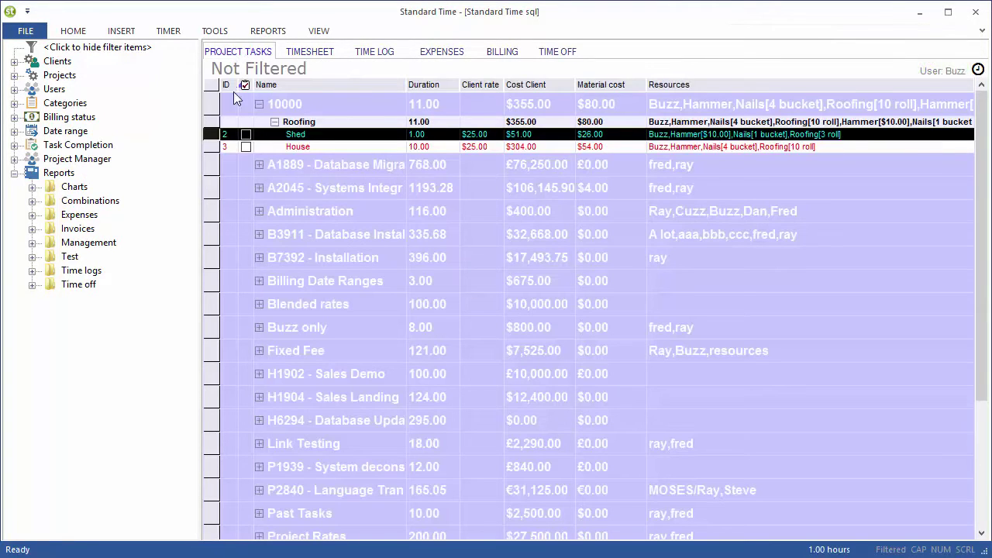
double_click(348, 146)
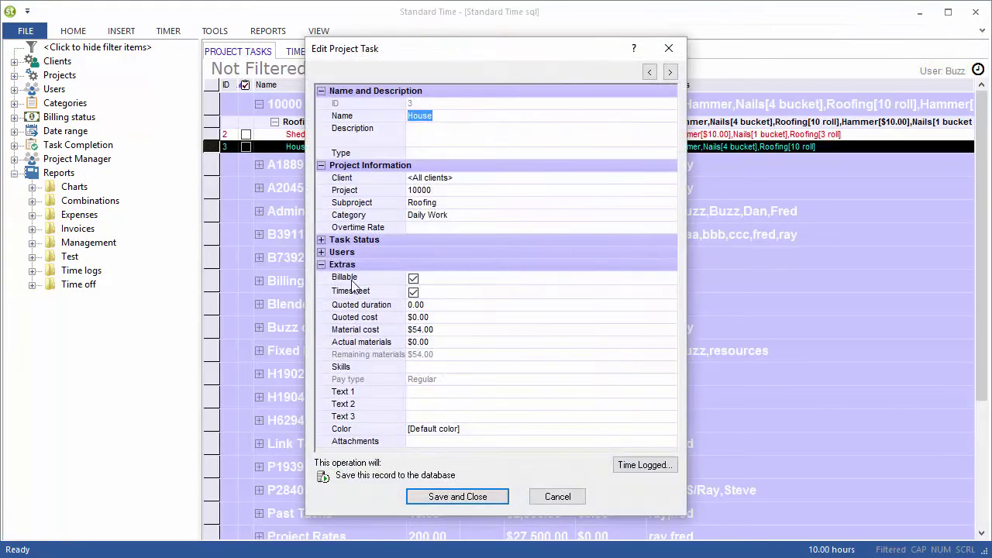
left_click(468, 333)
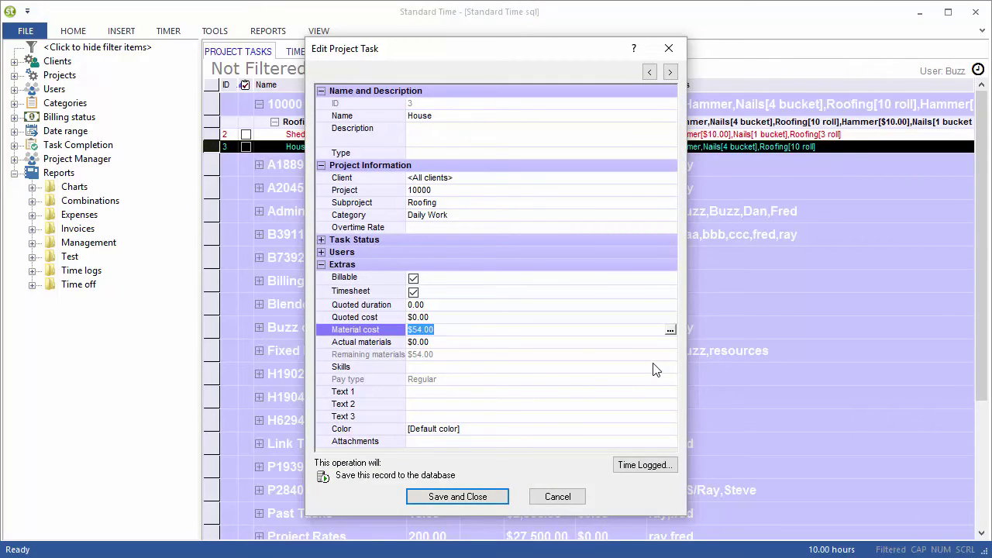
left_click(670, 331)
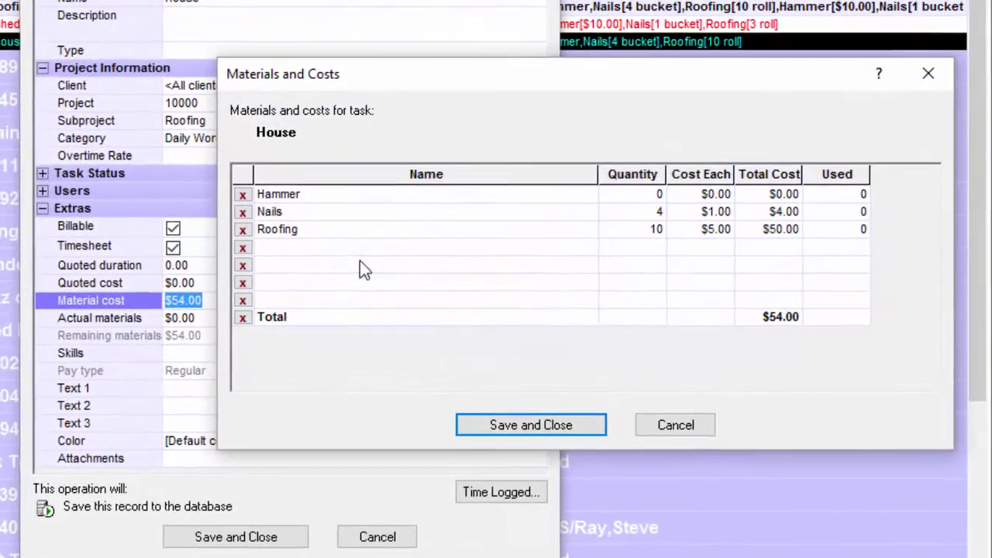
left_click(458, 272)
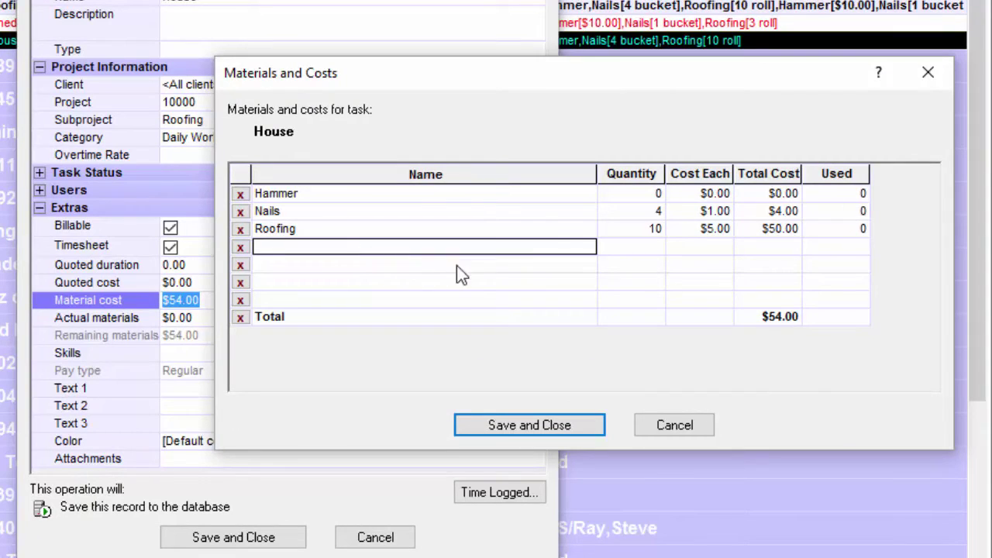
type("Aluminum")
key("Tab")
type("1")
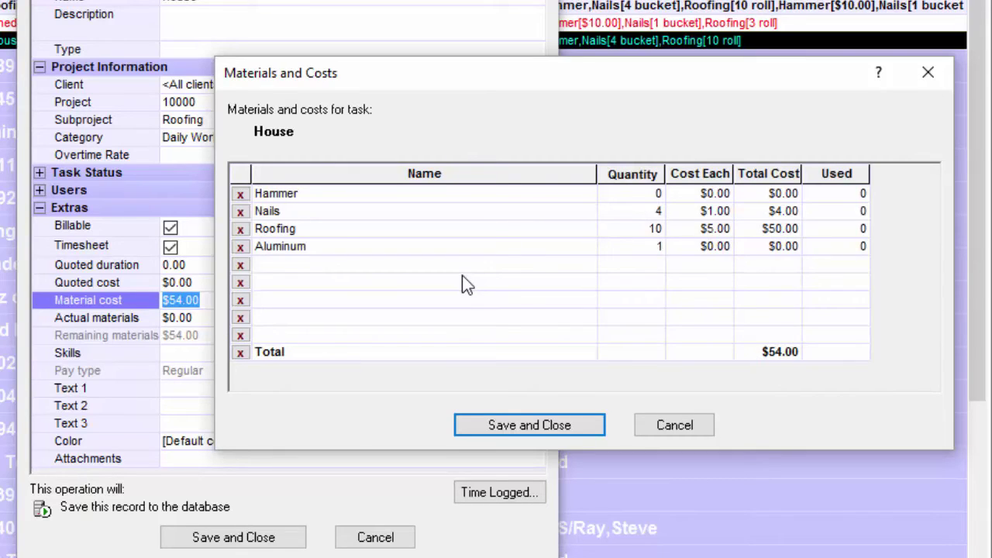
key("Tab")
type("20")
key("Tab")
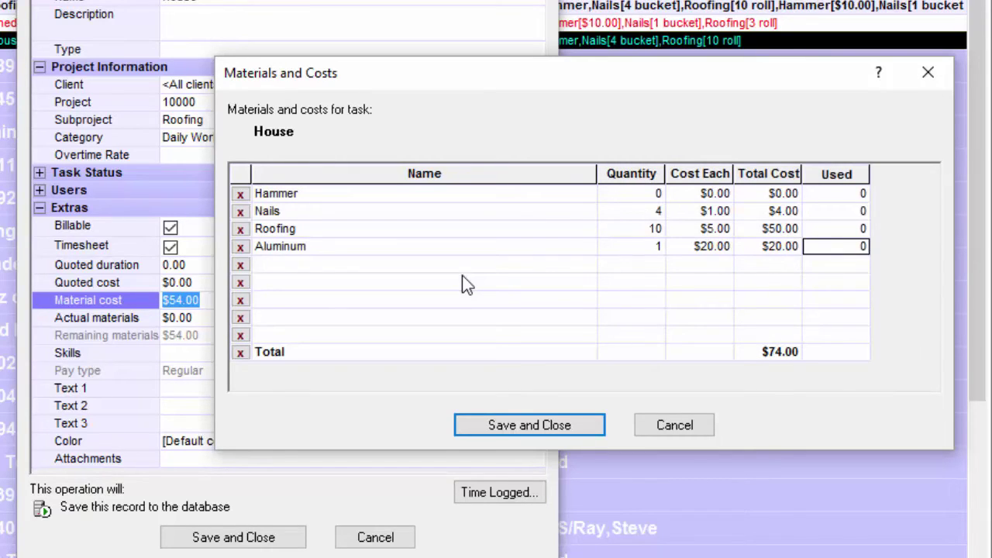
left_click(520, 427)
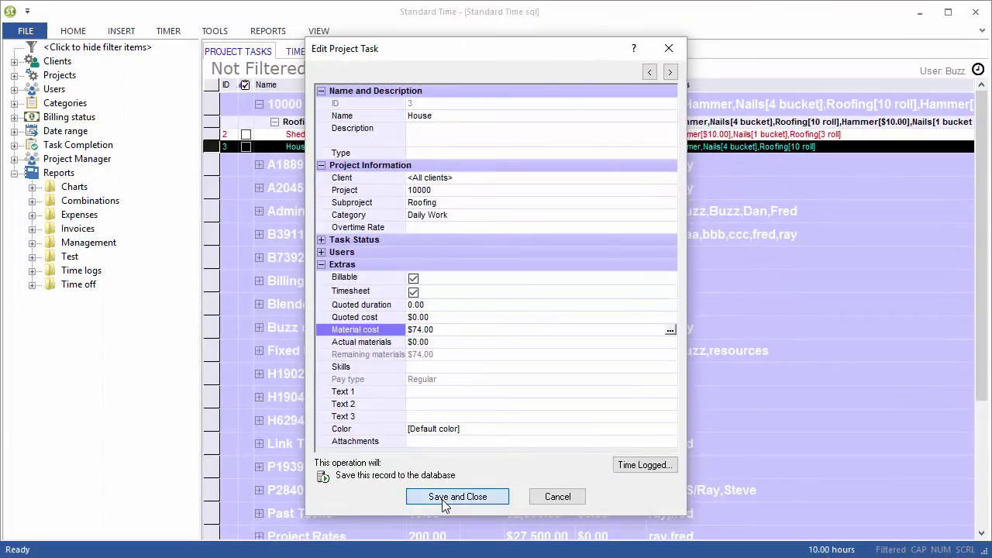
left_click(364, 518)
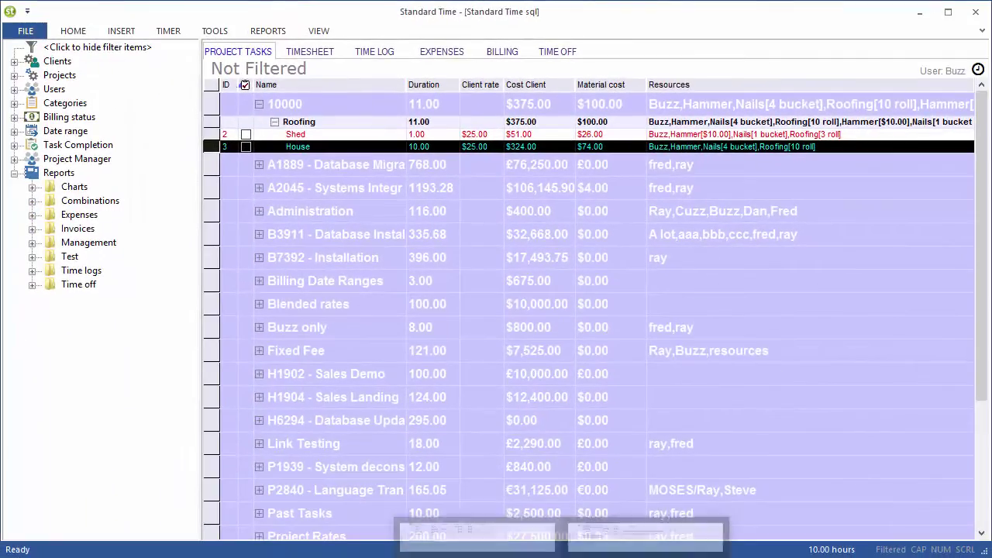
Switch to Microsoft Project, sync the Roofing project with Standard Time, and check the Aluminum entry in the resource sheet.
key("alt+Tab")
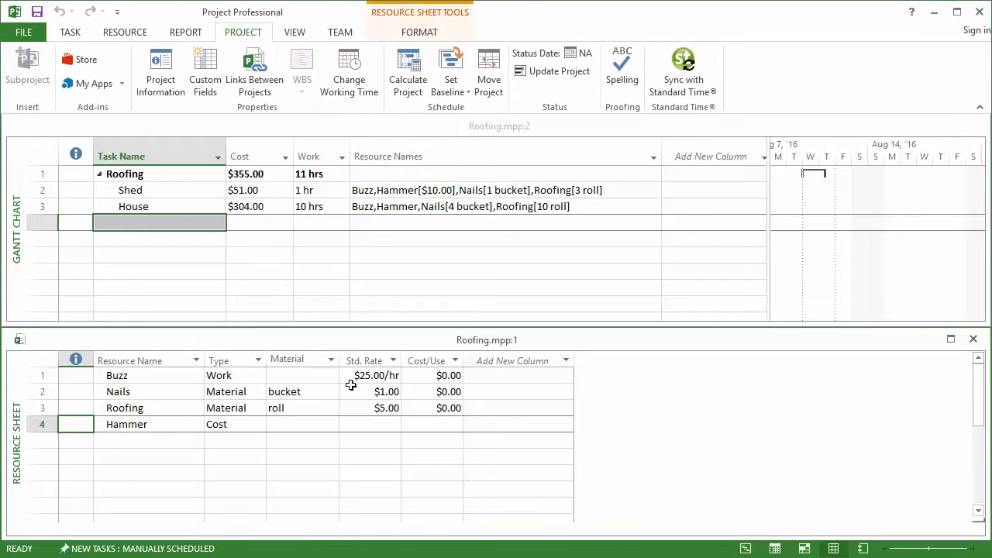
left_click(687, 74)
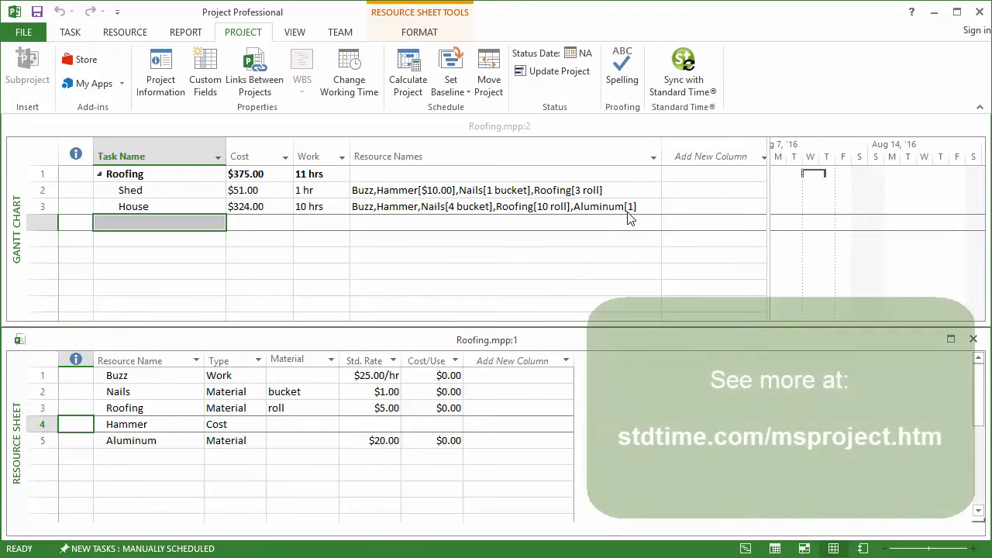
left_click(79, 441)
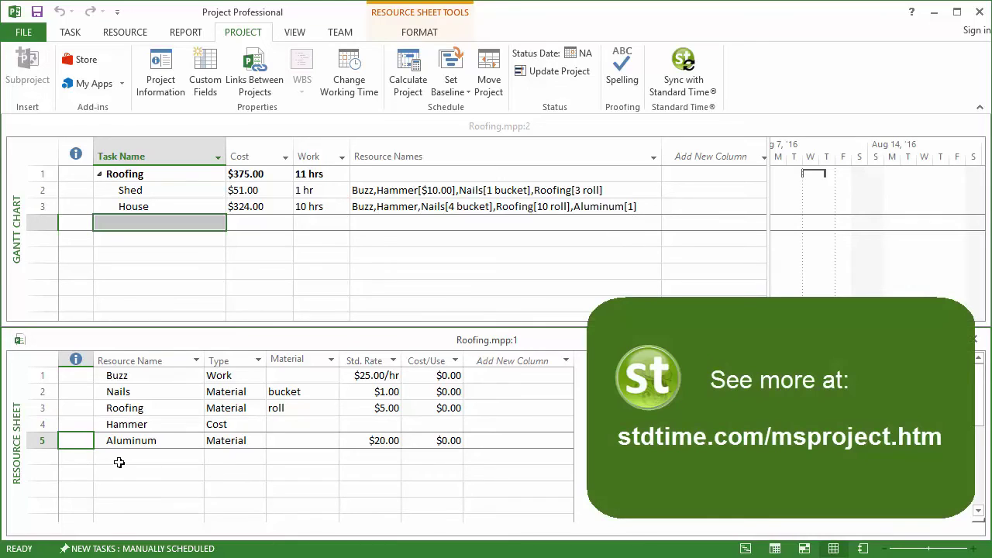
left_click(126, 457)
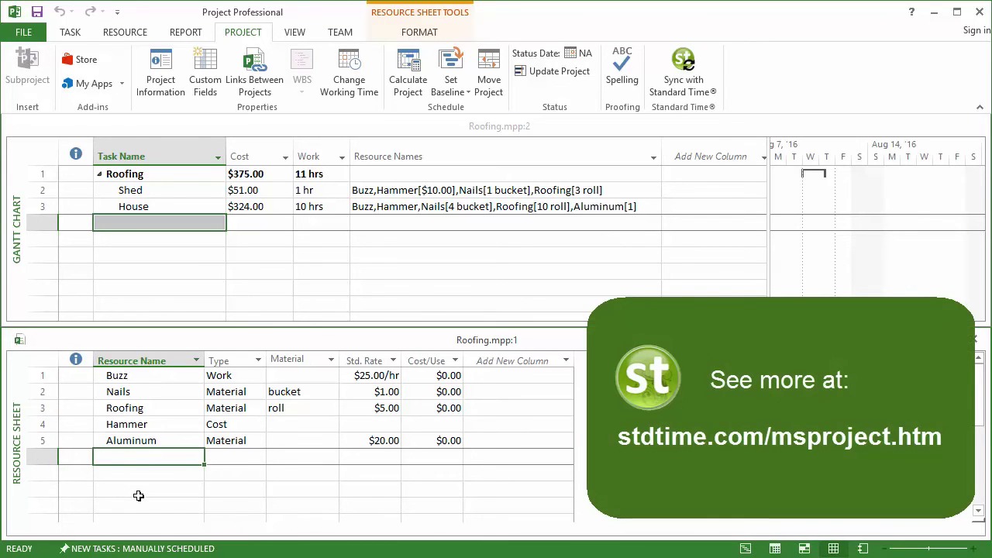